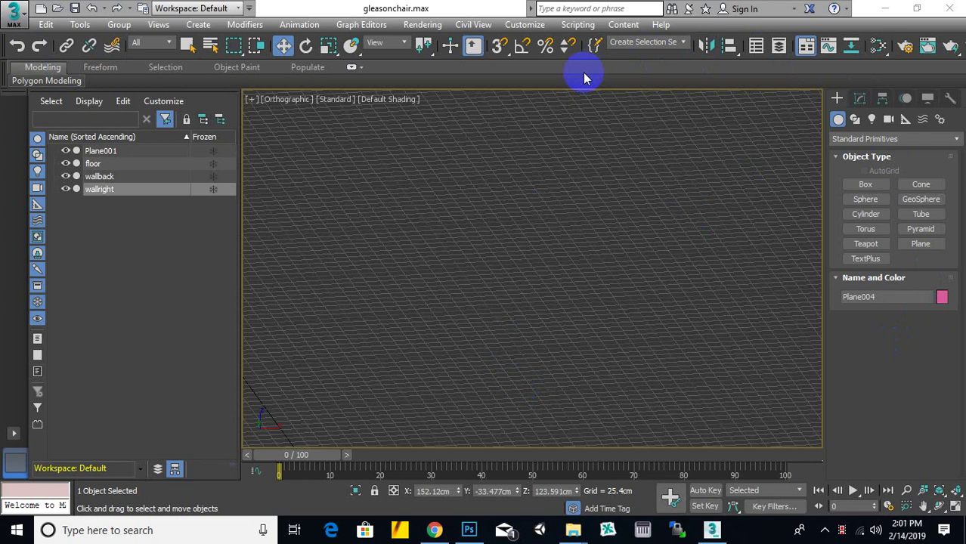
Step: Check the list of available renderers in Render Setup, then close the dialog without changing the renderer
click(433, 27)
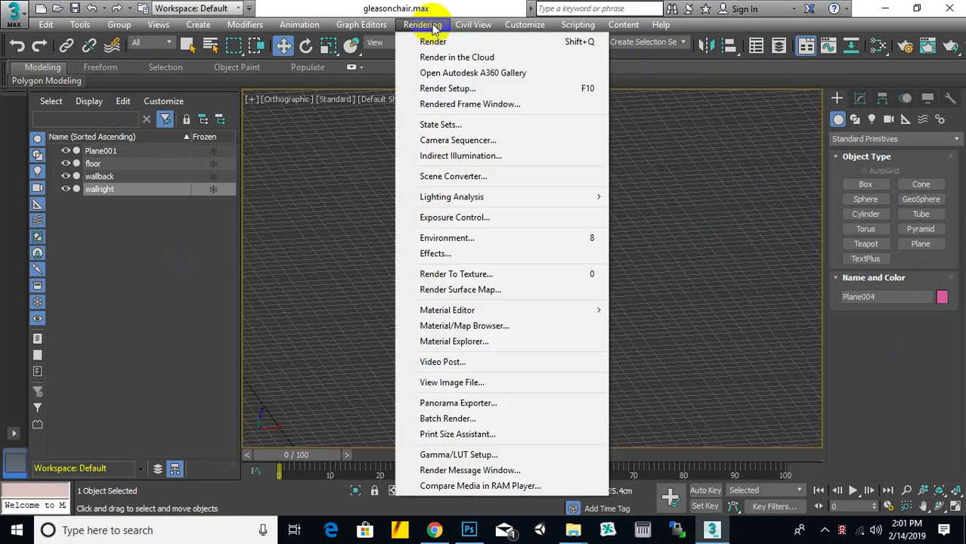
click(450, 89)
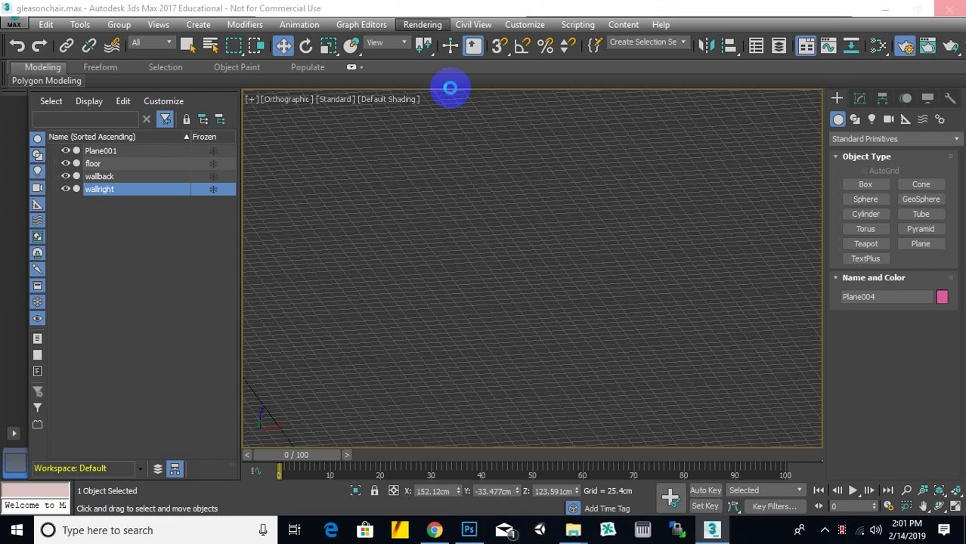
click(317, 32)
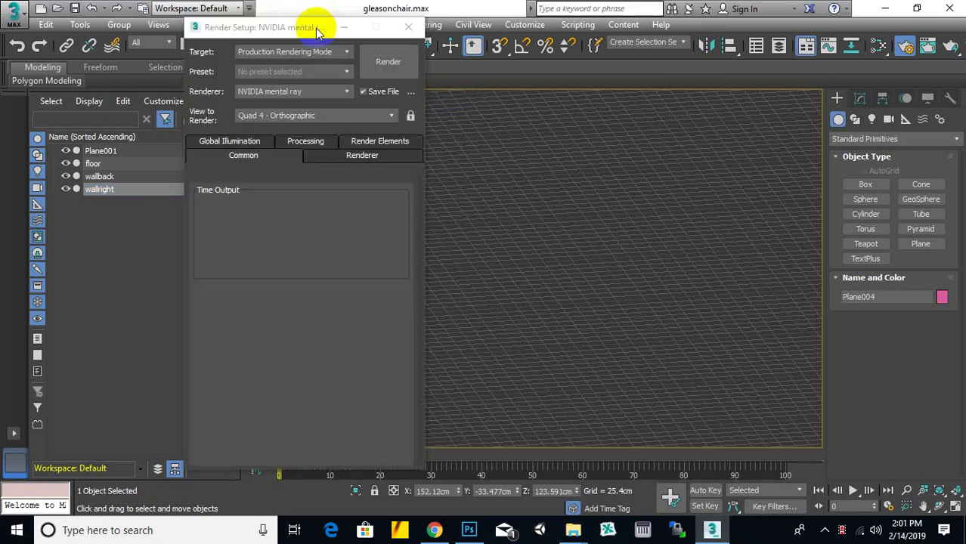
drag(318, 32, 546, 41)
click(540, 110)
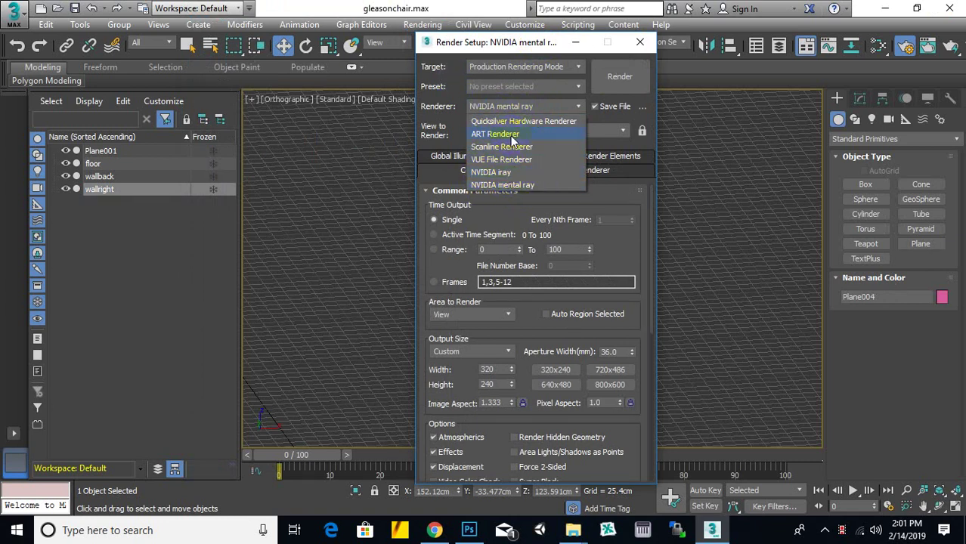
click(484, 240)
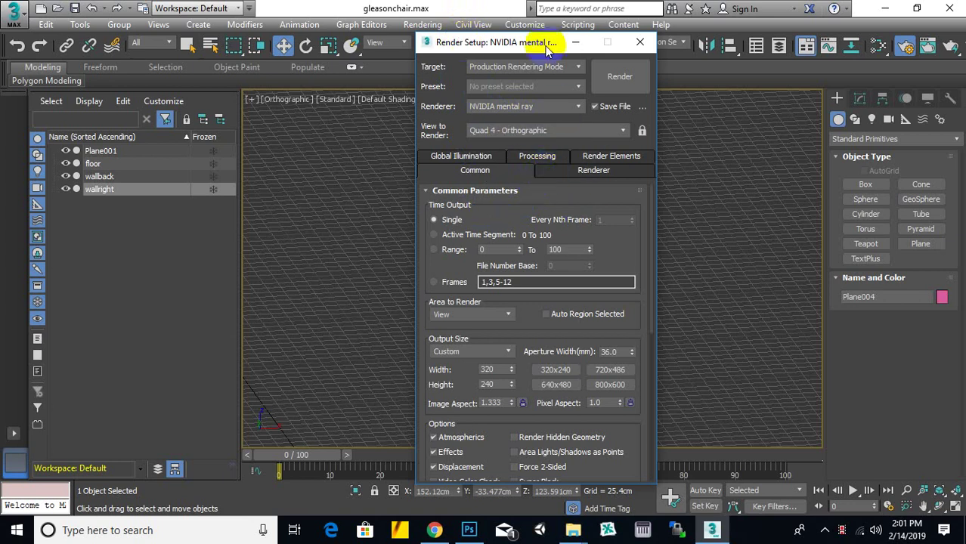
drag(549, 39, 526, 42)
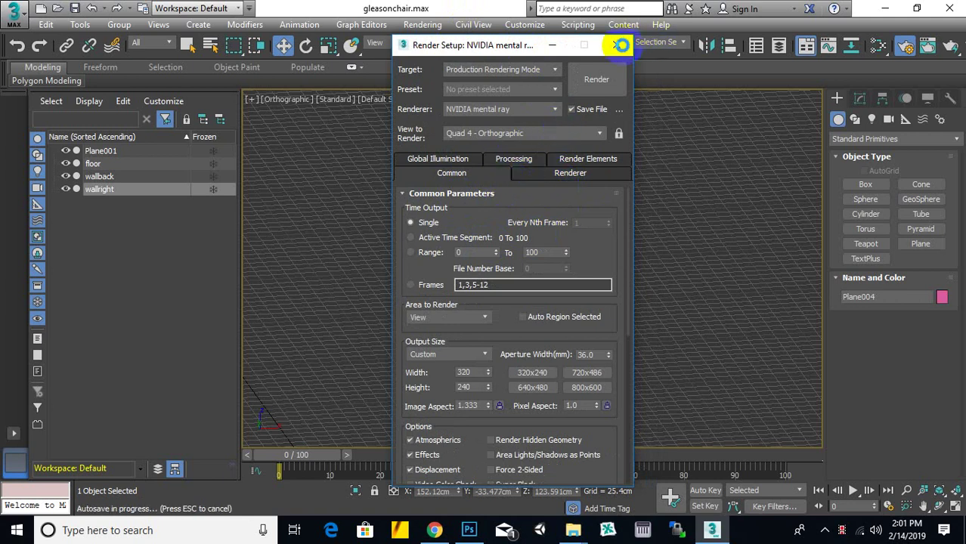
click(619, 45)
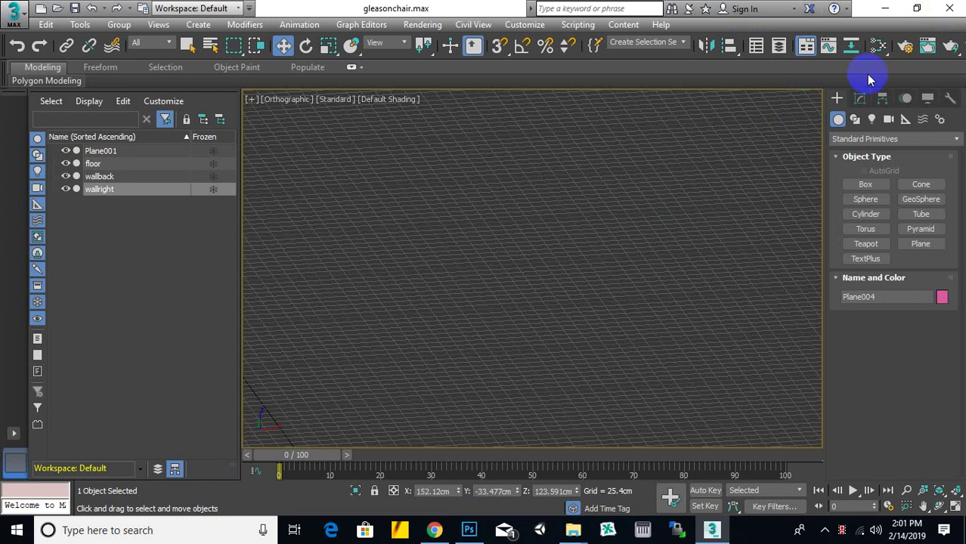
Step: Exit 3ds Max and save the changes to the scene
click(950, 8)
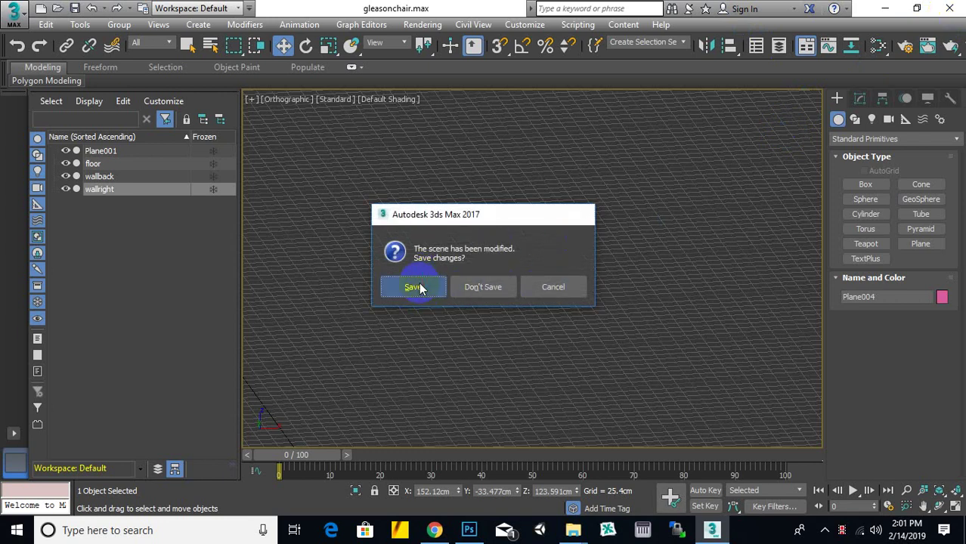
click(412, 287)
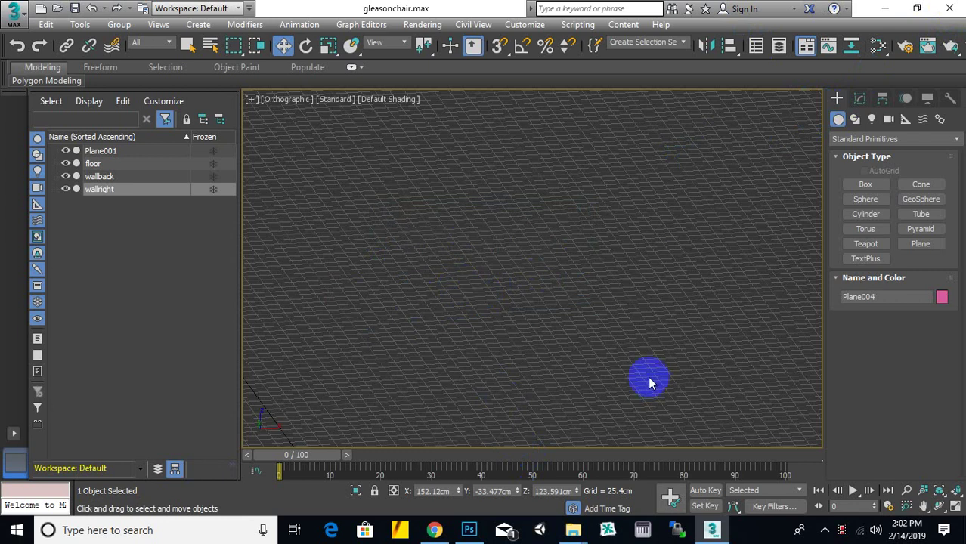
Step: Switch to the Vray 3.4.01 Max 2017 folder in File Explorer and launch the installer vray_adv_34001_max2017_x64.exe
click(588, 531)
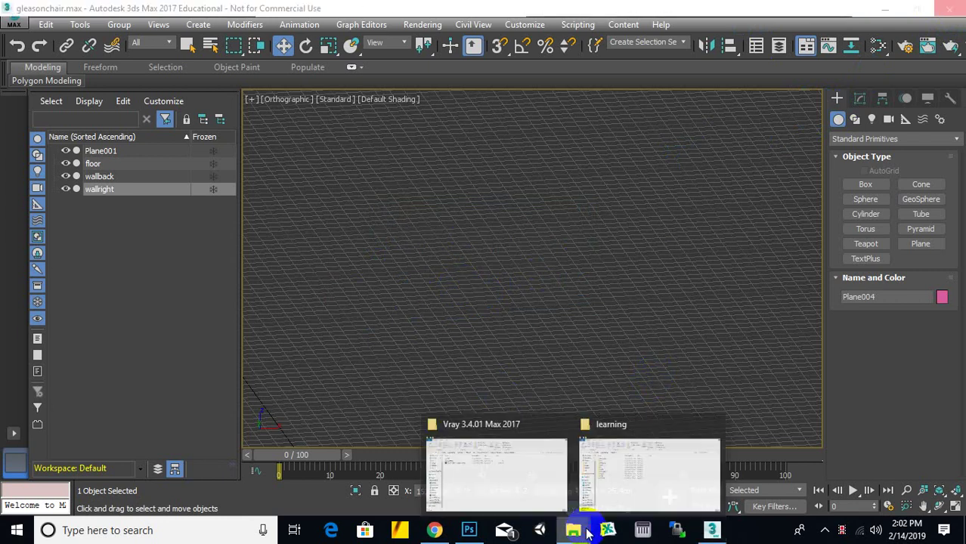
click(536, 477)
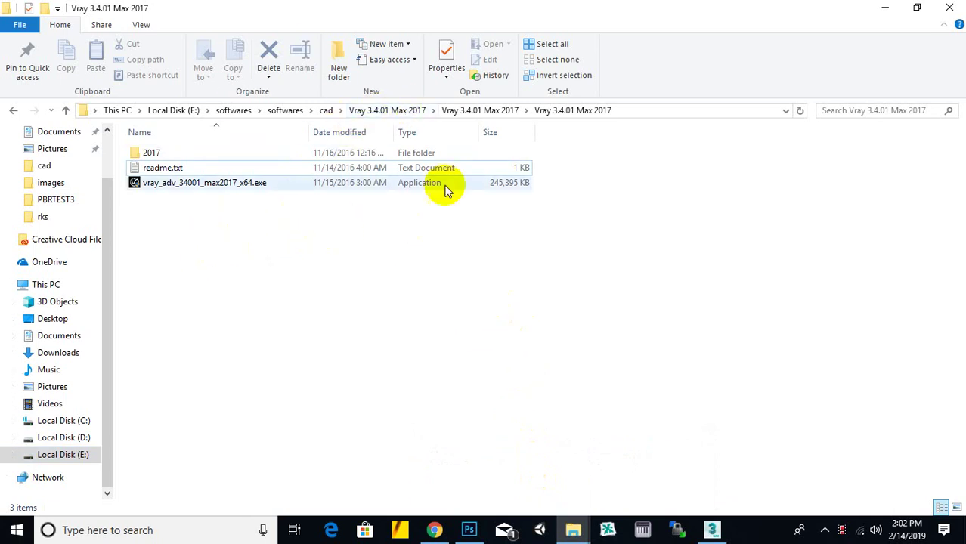
click(229, 226)
click(205, 187)
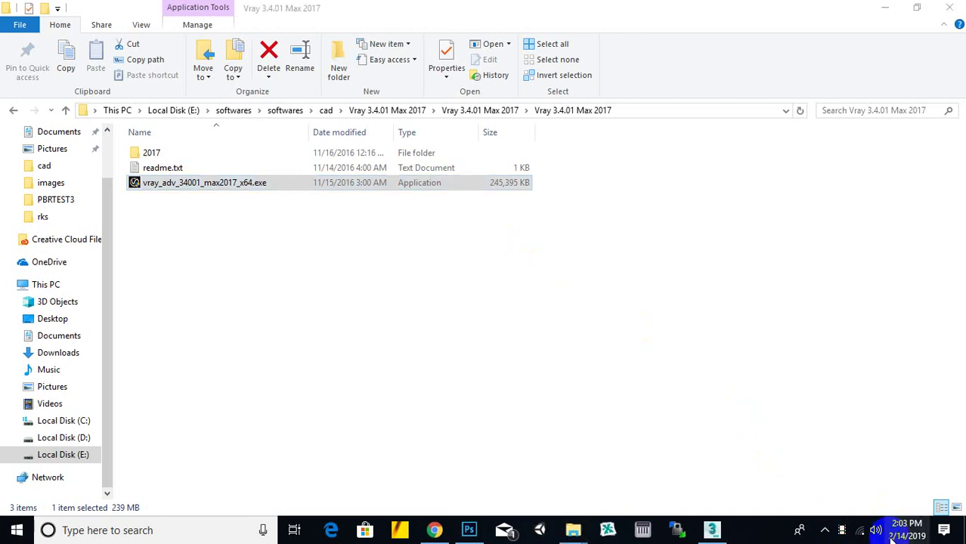
click(845, 531)
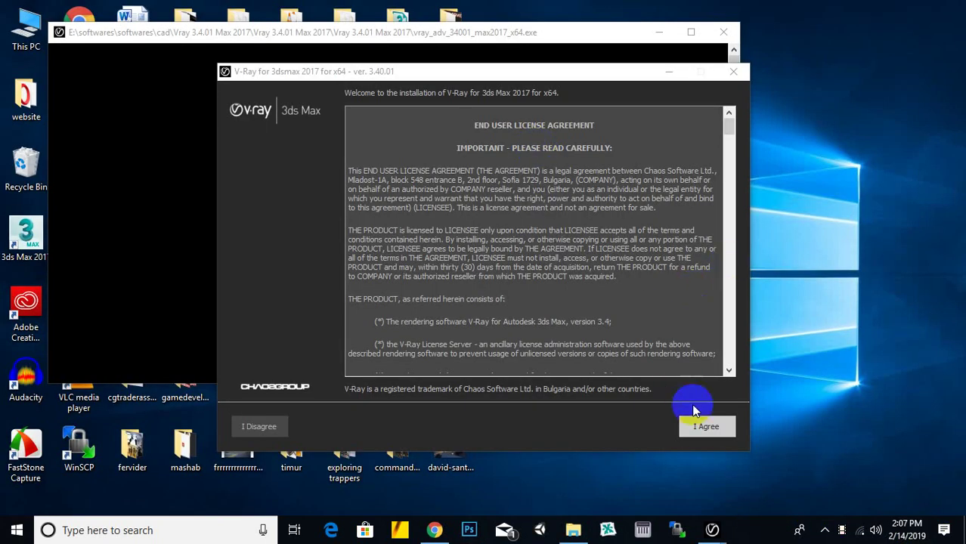
Step: Accept the licence agreement, install V-Ray as a Workstation without the Wibu dongle check, and close the changelog
click(702, 428)
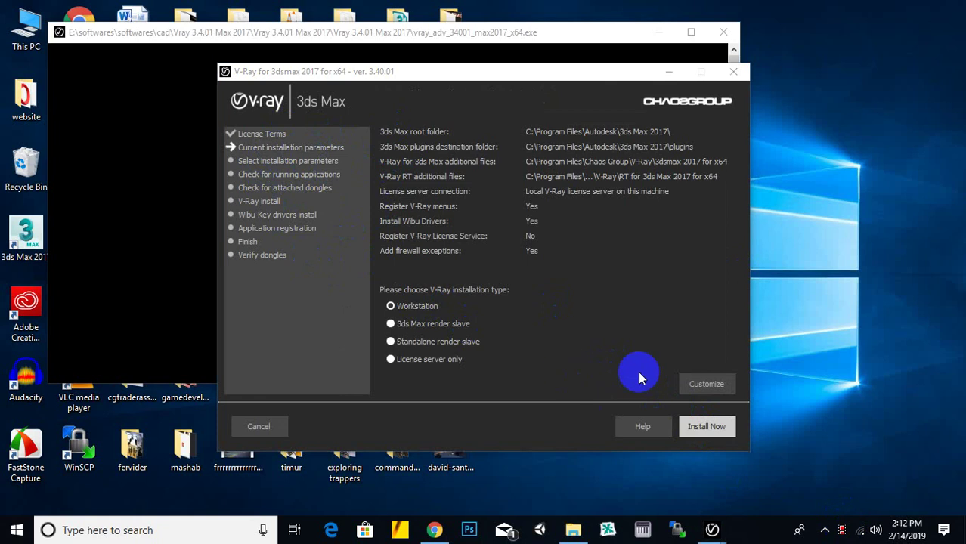
click(704, 429)
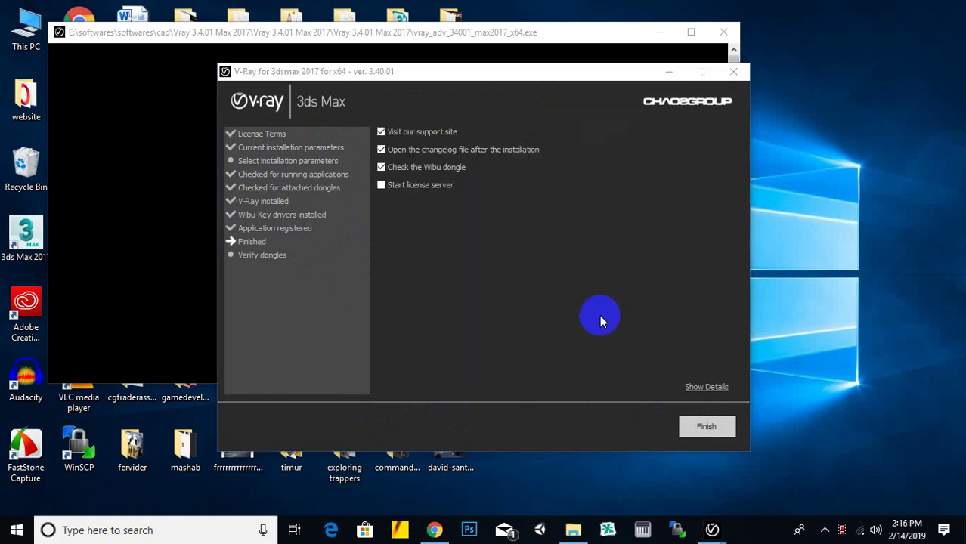
click(711, 429)
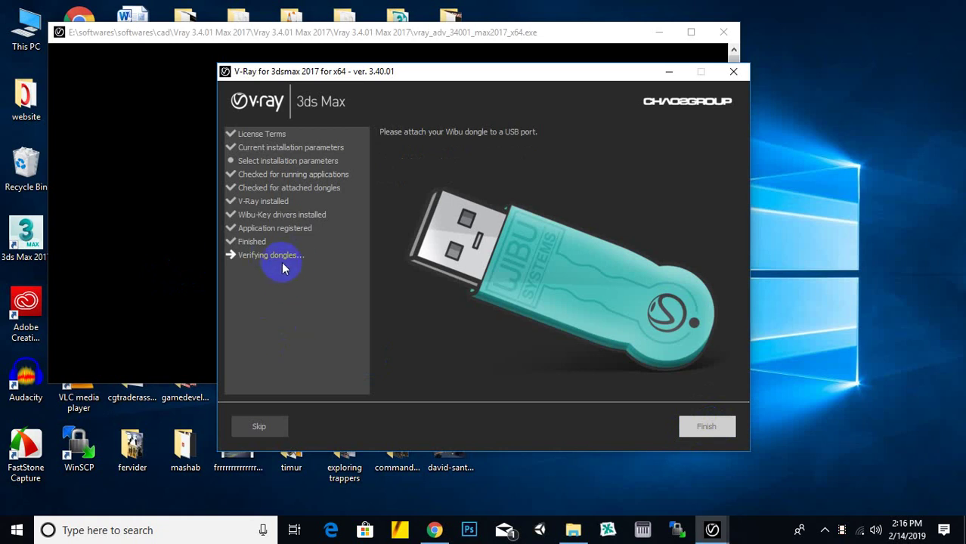
click(259, 428)
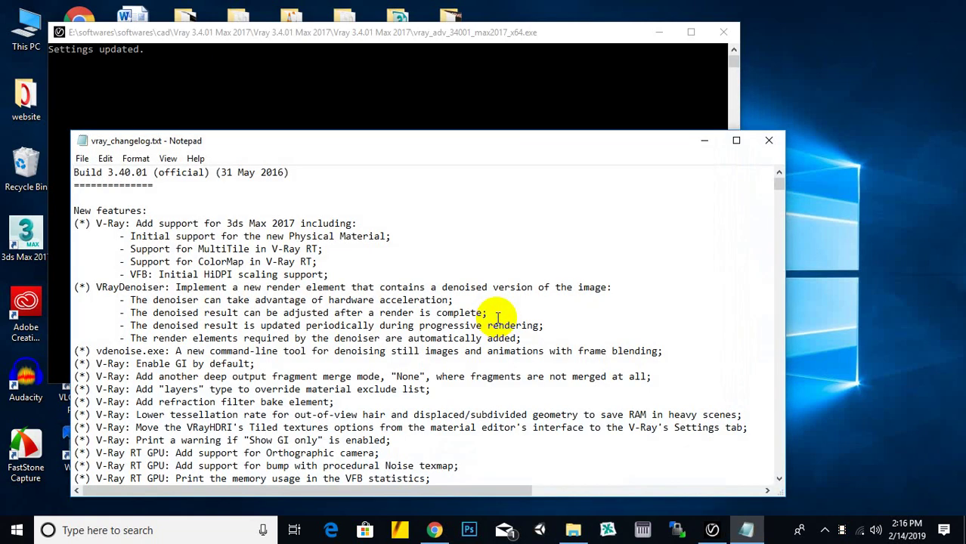
scroll(355, 378, down, 4)
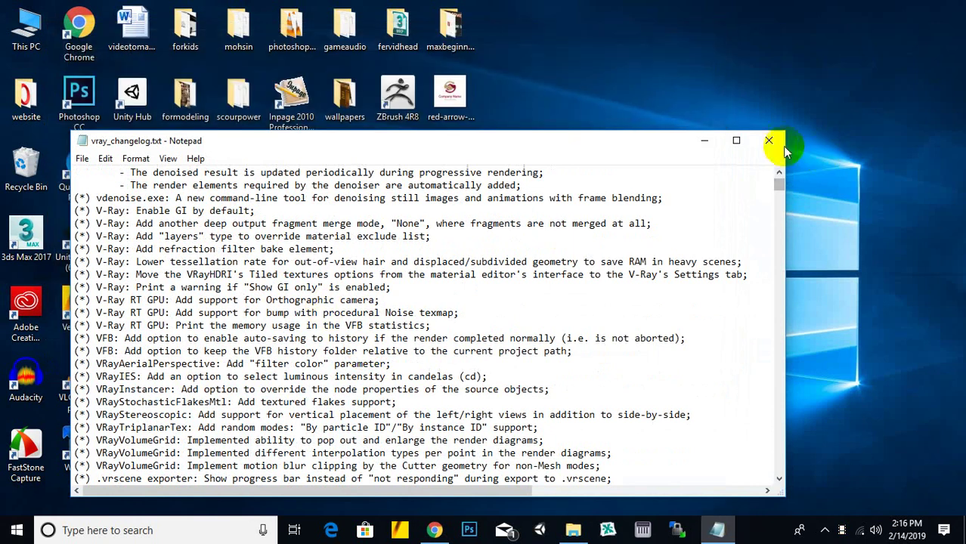
click(770, 141)
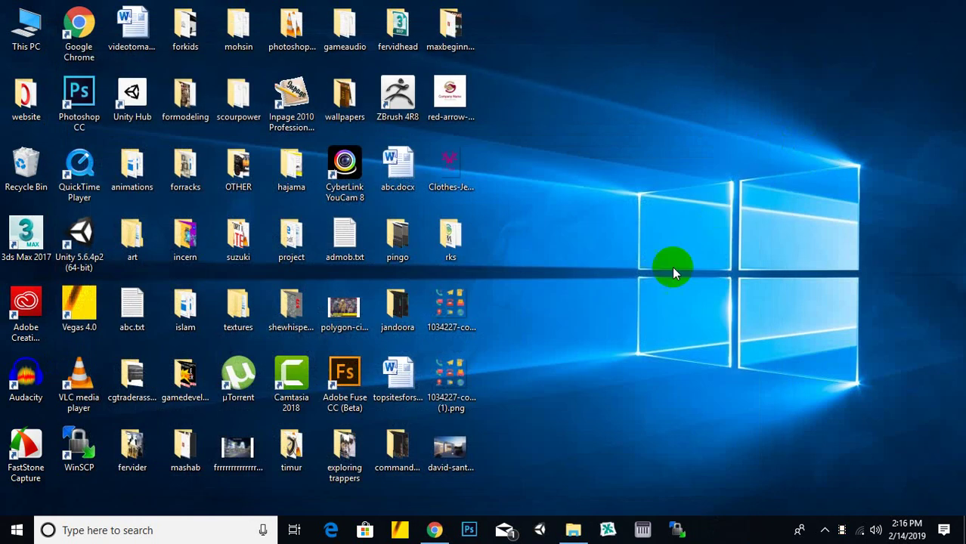
Step: Copy BlackStorm.dlr from the 2017 subfolder of the Vray 3.4.01 Max 2017 folder and return to the desktop
click(575, 531)
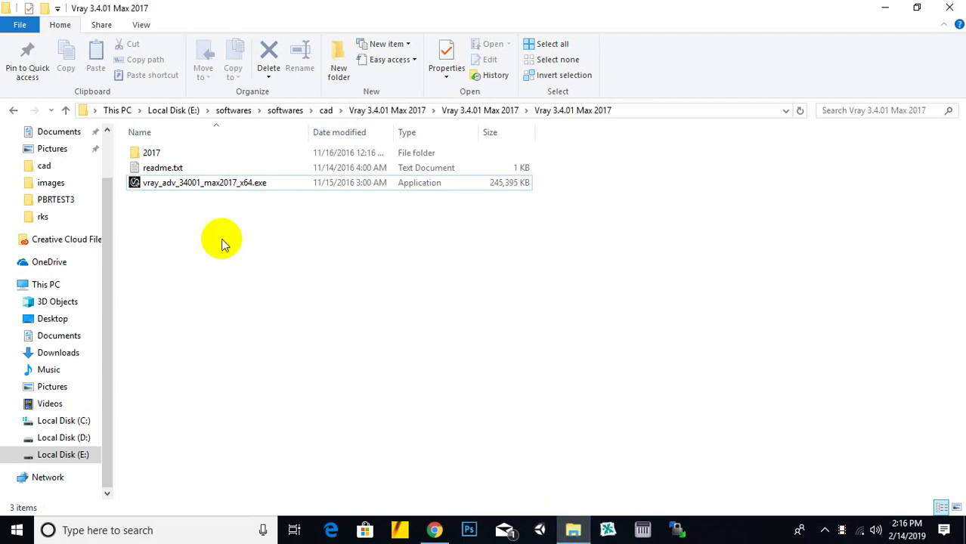
double_click(151, 152)
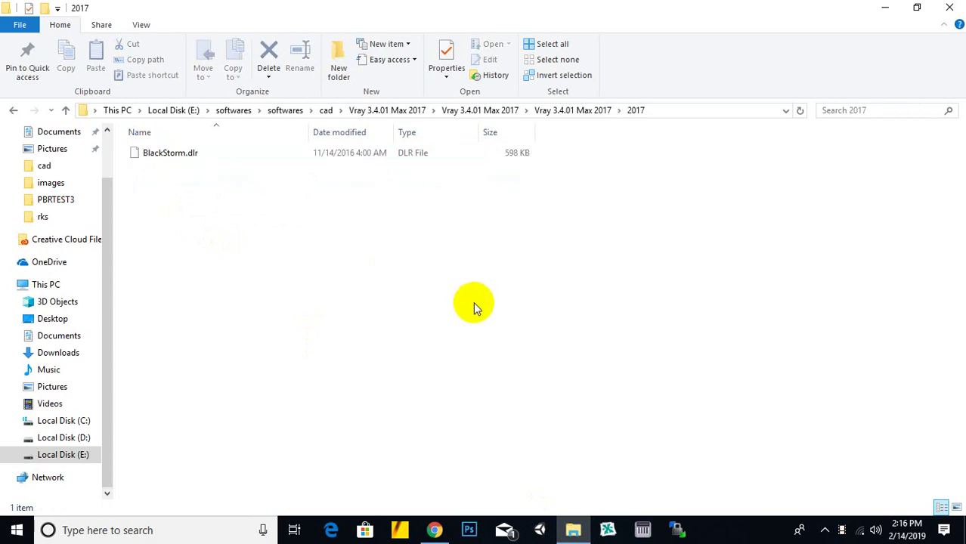
click(179, 155)
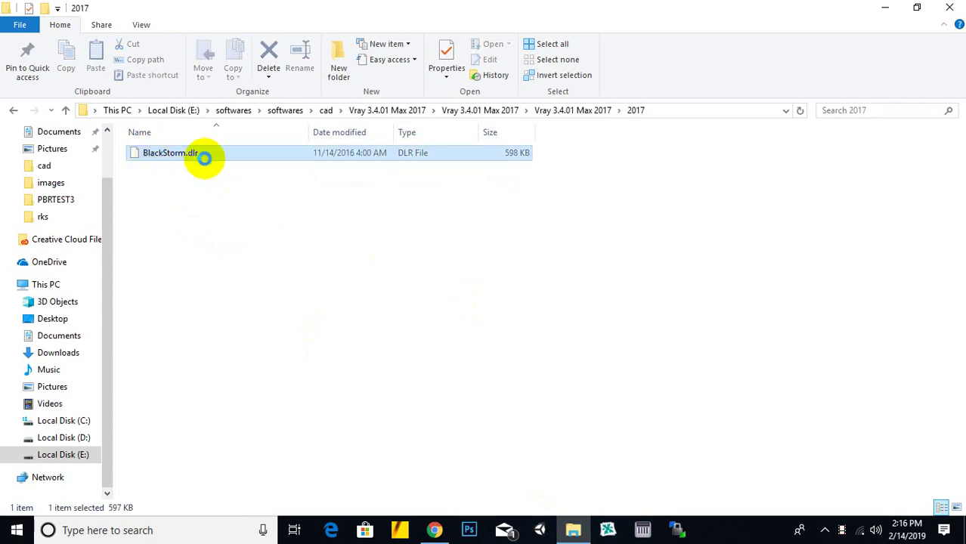
right_click(200, 155)
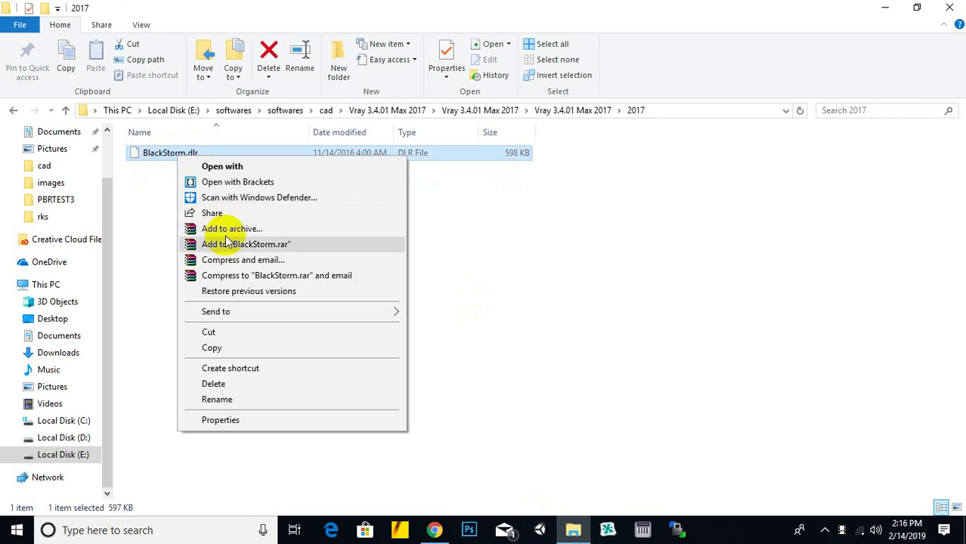
click(243, 349)
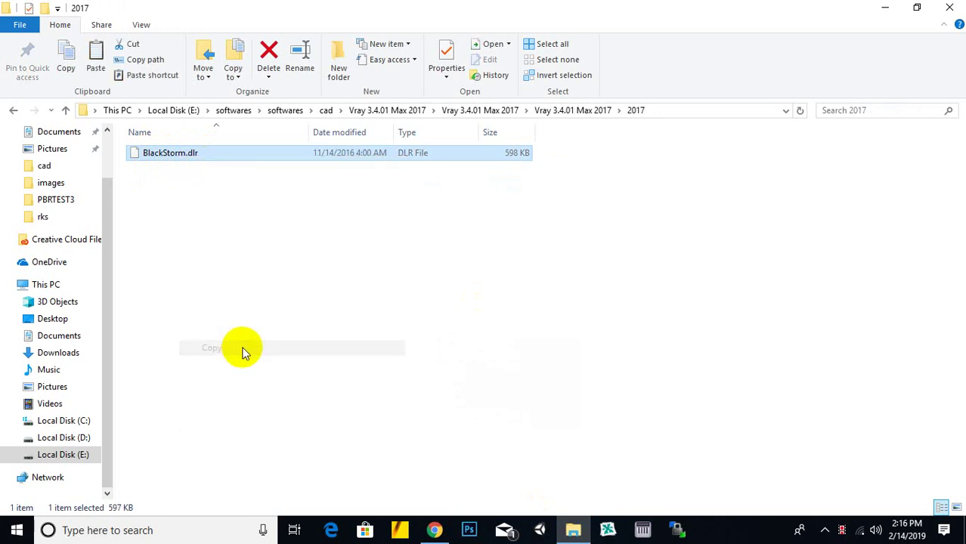
click(886, 11)
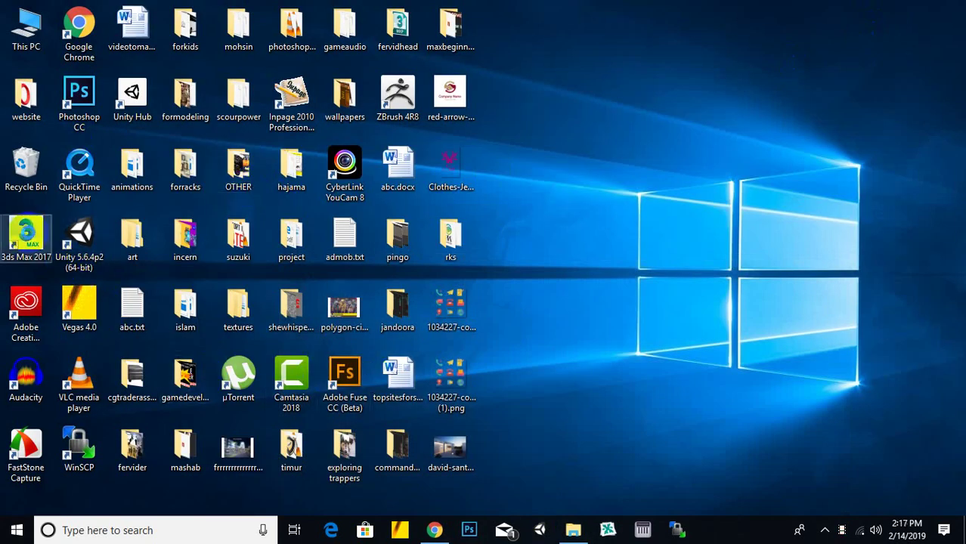
Step: Close the browser window showing the Chaos Group documentation and clear the desktop of open menus
double_click(41, 234)
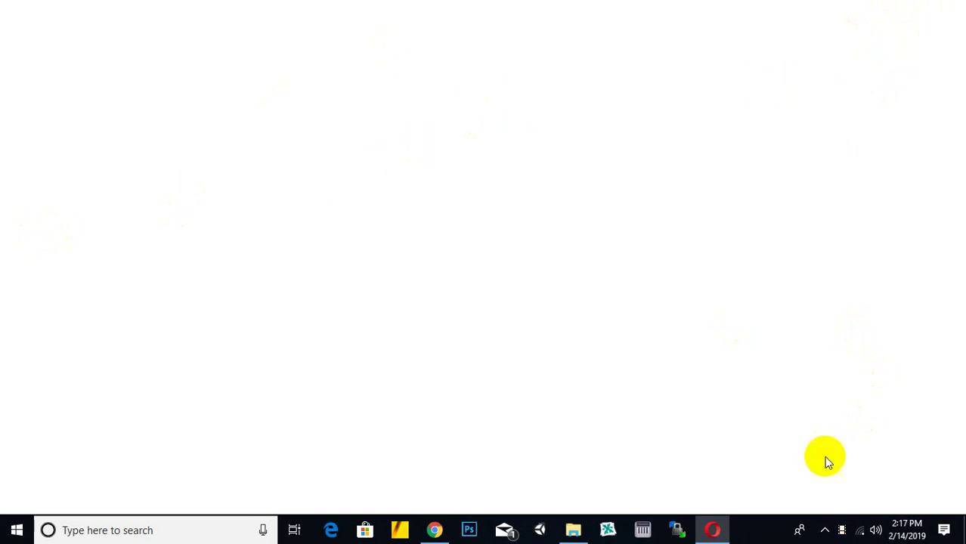
mouse_move(723, 534)
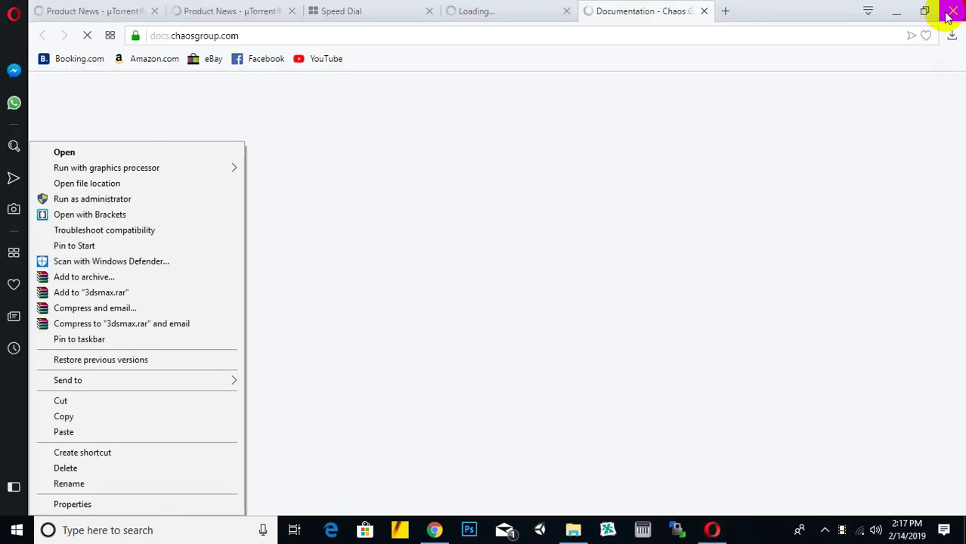
click(949, 15)
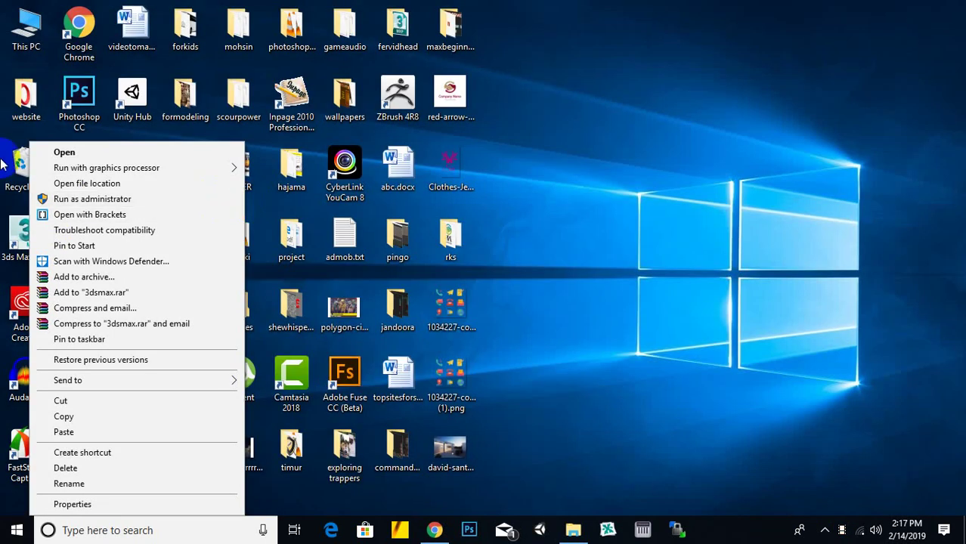
click(646, 205)
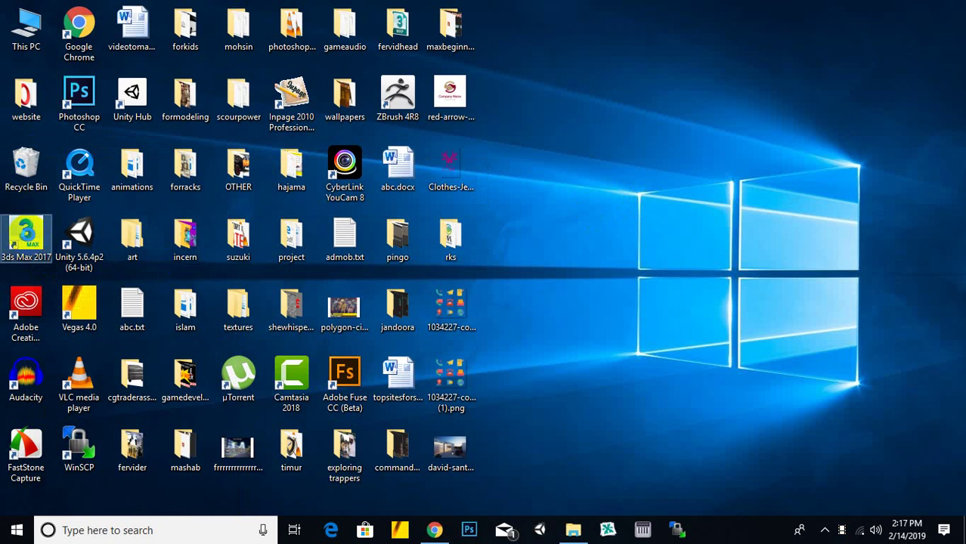
Step: Open the file location of the 3ds Max 2017 shortcut in a maximized window and enter its stdplugs folder
right_click(26, 238)
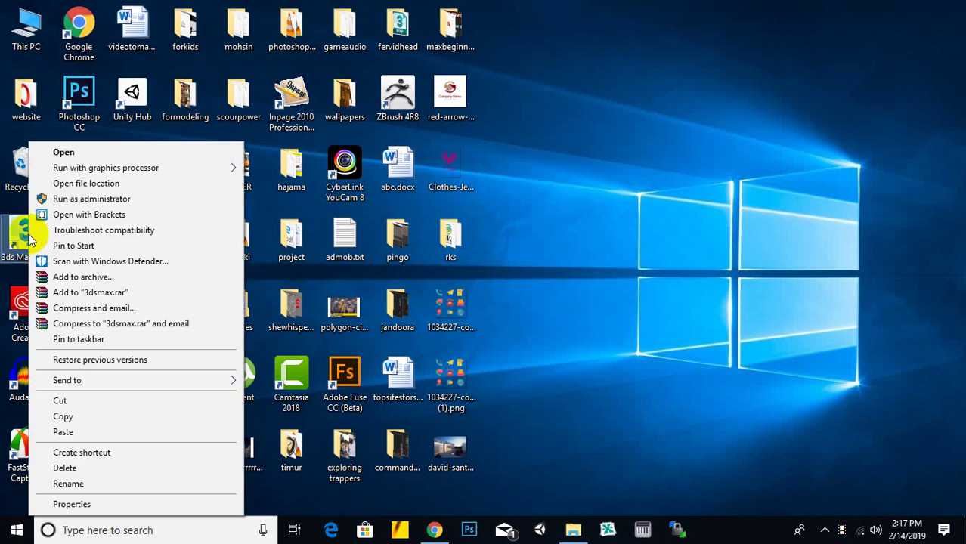
click(88, 183)
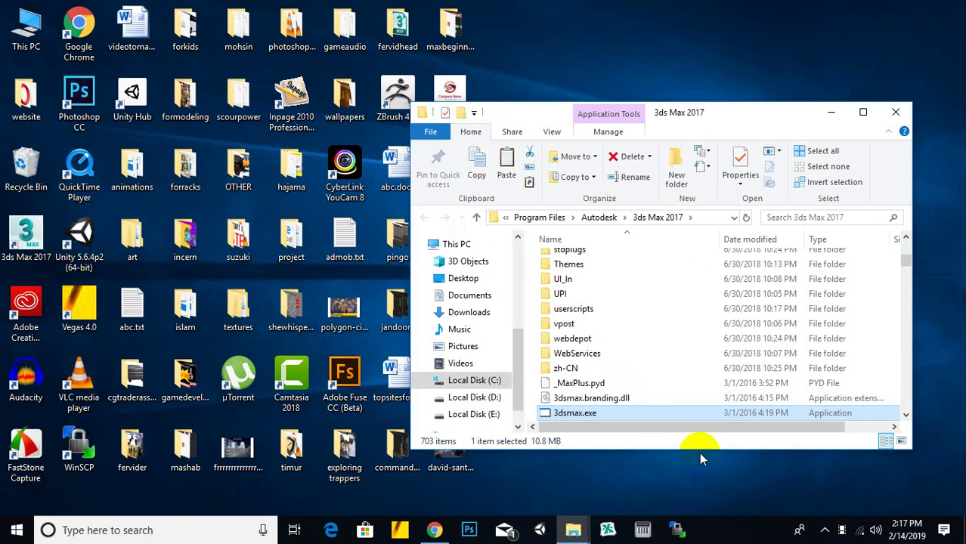
click(863, 114)
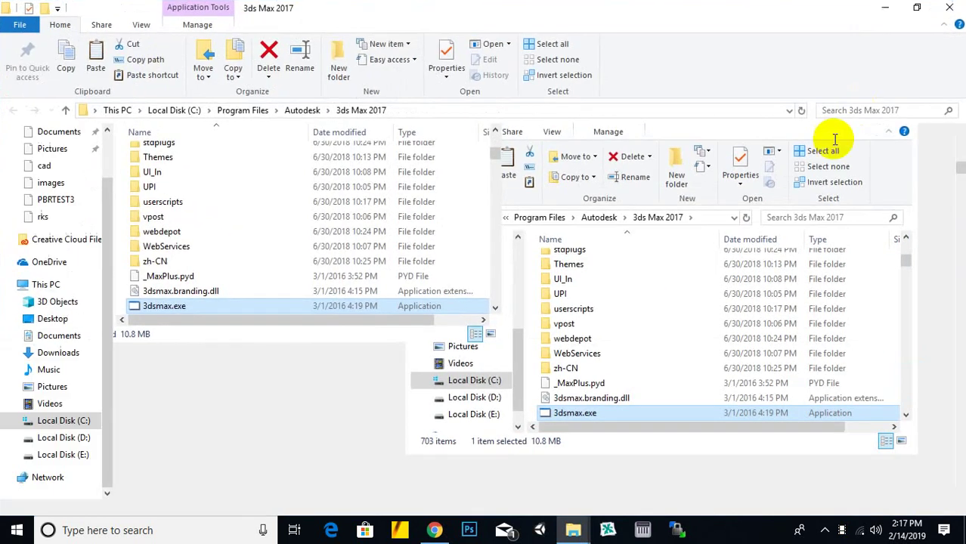
scroll(322, 272, up, 3)
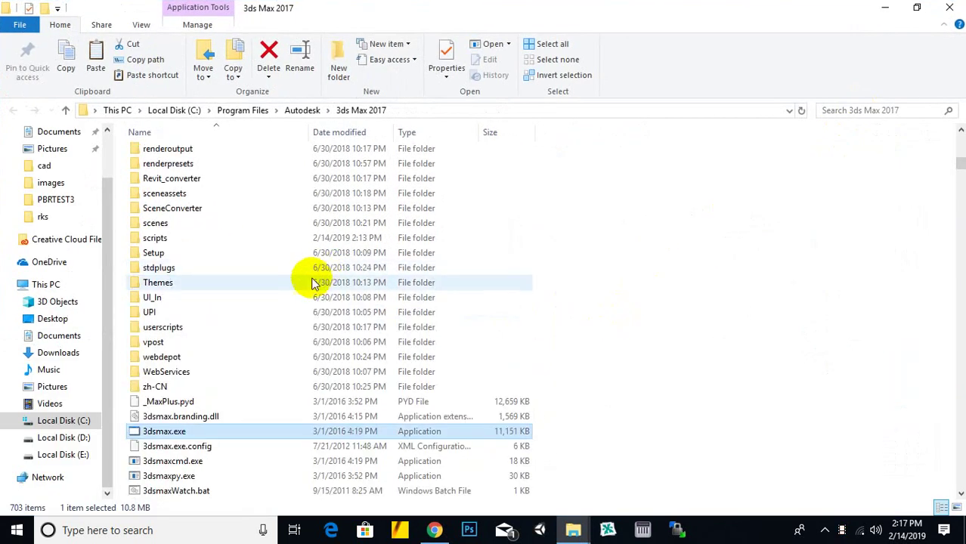
click(159, 268)
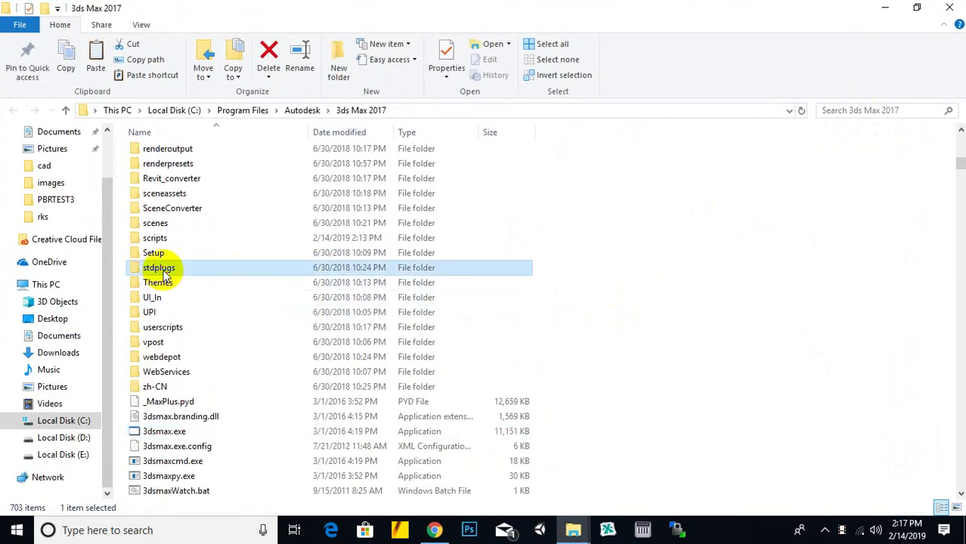
double_click(166, 272)
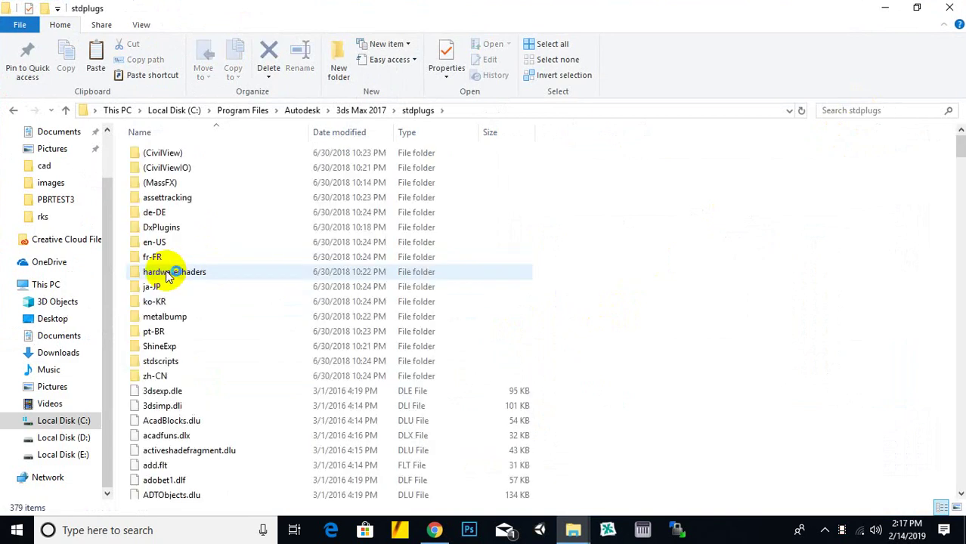
Step: Paste BlackStorm.dlr into the stdplugs folder with administrator permission and close the folder window
right_click(766, 472)
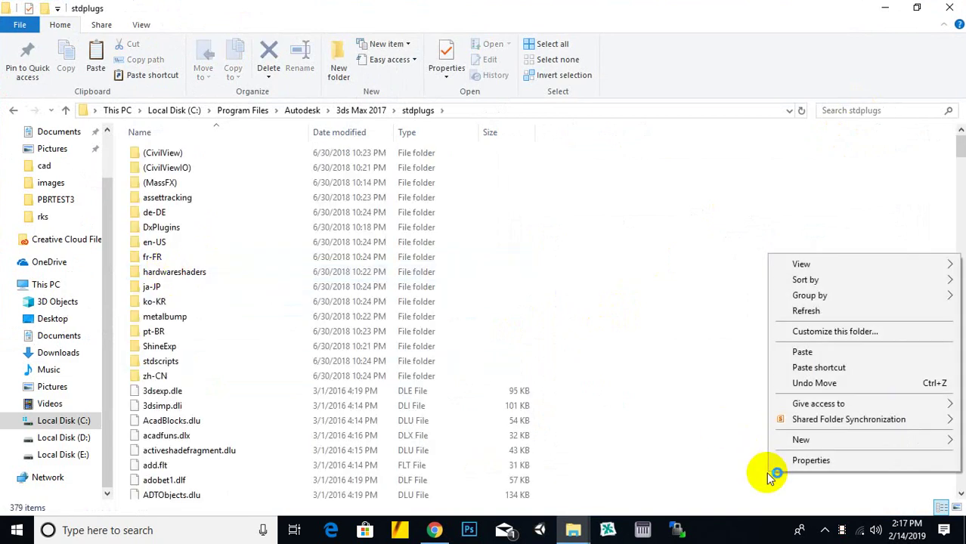
click(809, 353)
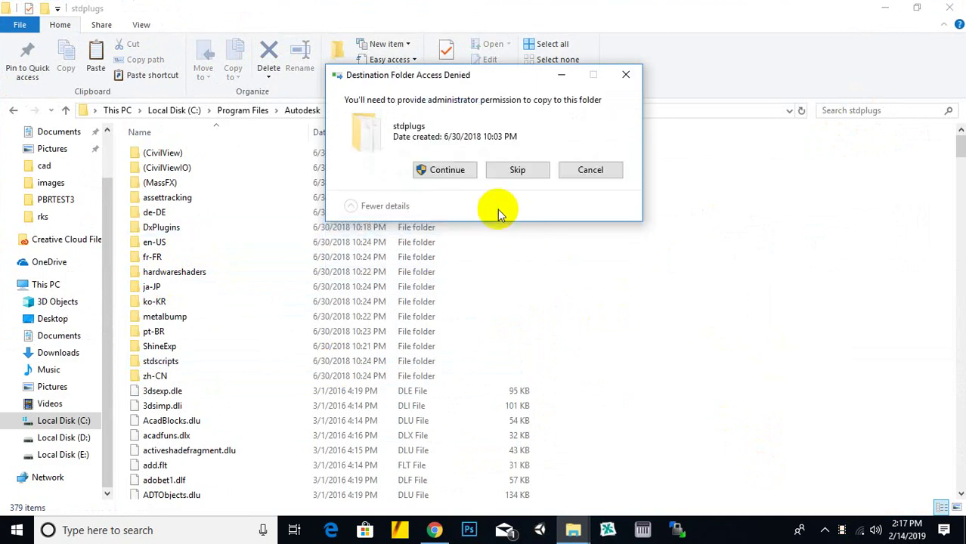
click(459, 175)
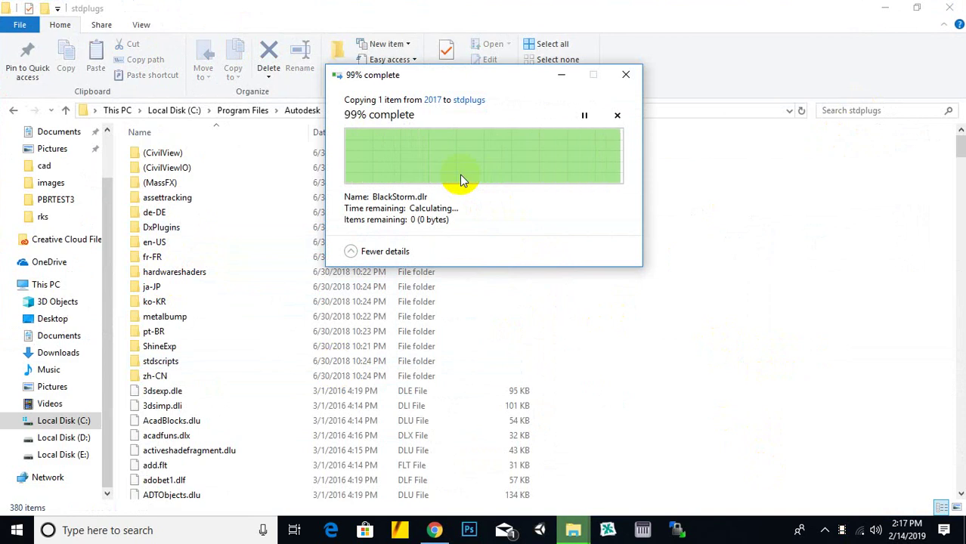
scroll(776, 362, down, 1)
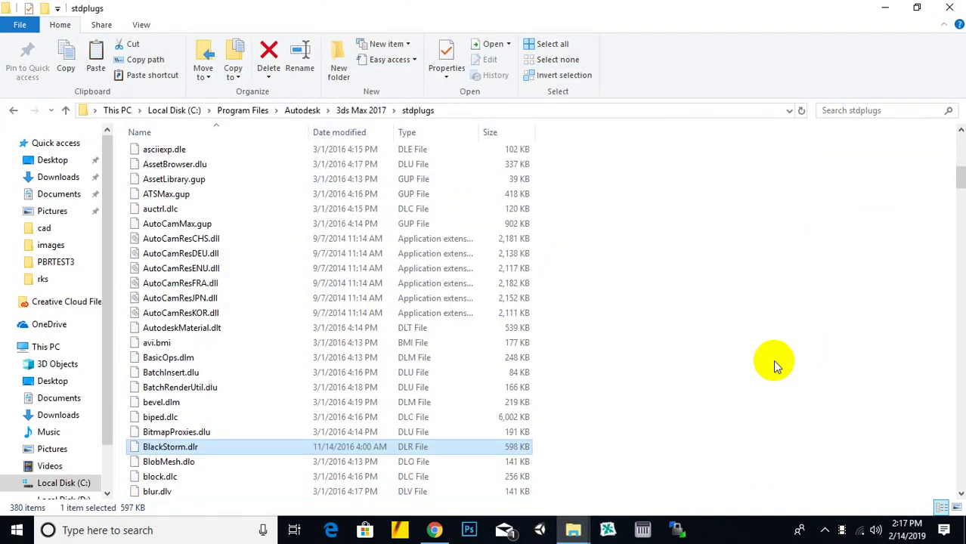
click(765, 356)
click(947, 13)
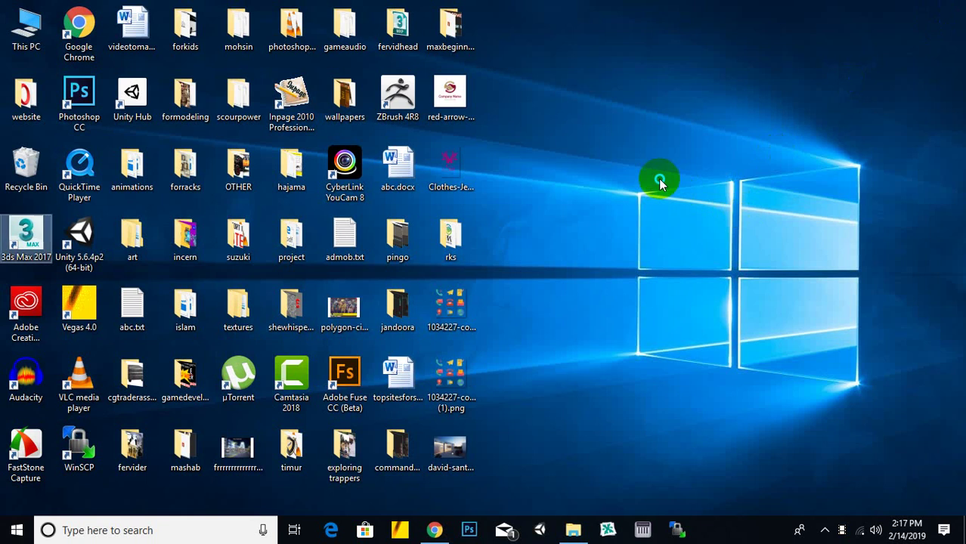
Step: Refresh the desktop, launch 3ds Max 2017 and dock the floating V-Ray Toolbar above the viewports
click(659, 179)
right_click(688, 216)
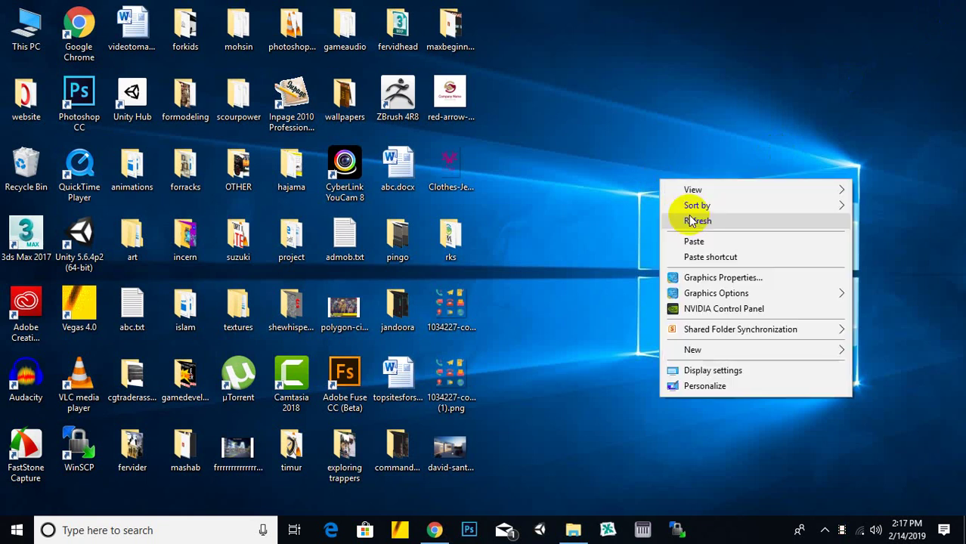
click(690, 220)
click(30, 232)
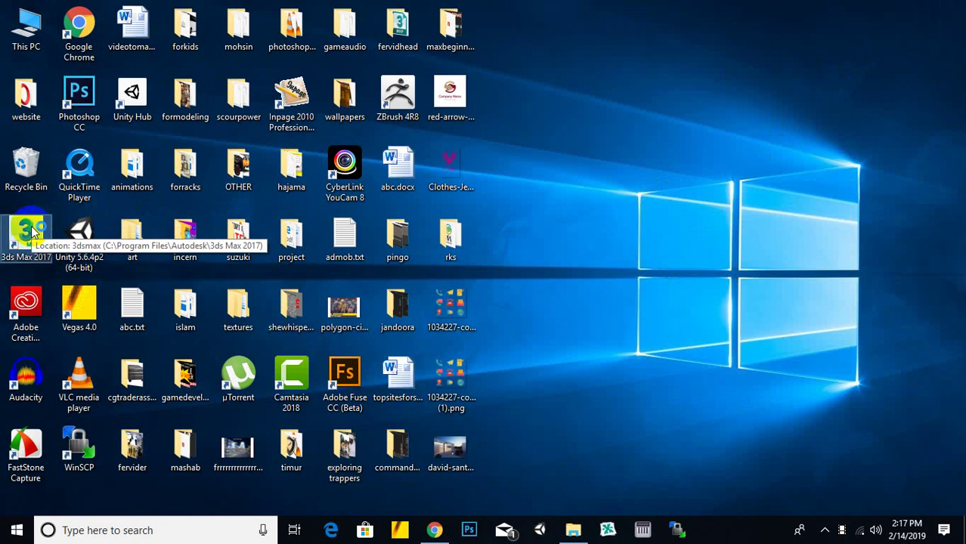
double_click(30, 231)
click(596, 235)
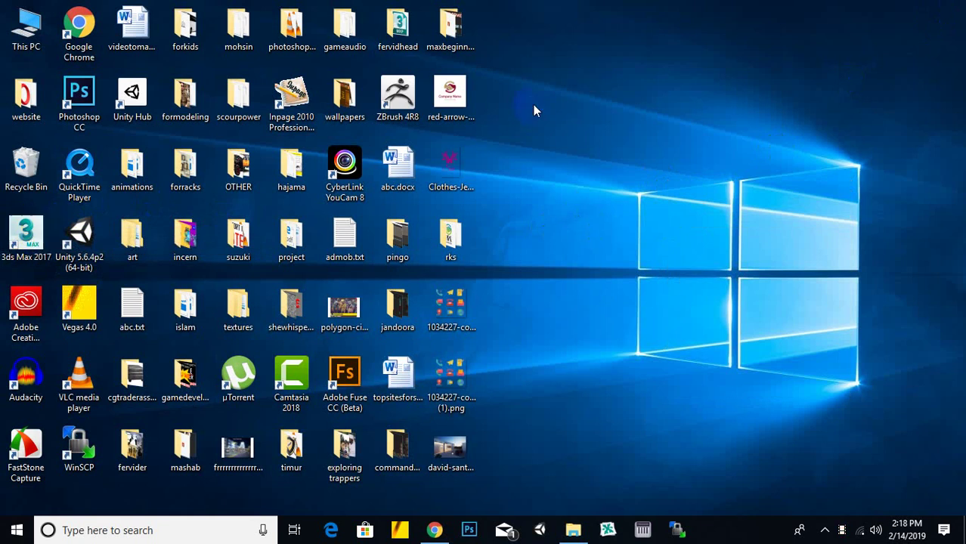
right_click(559, 144)
click(558, 145)
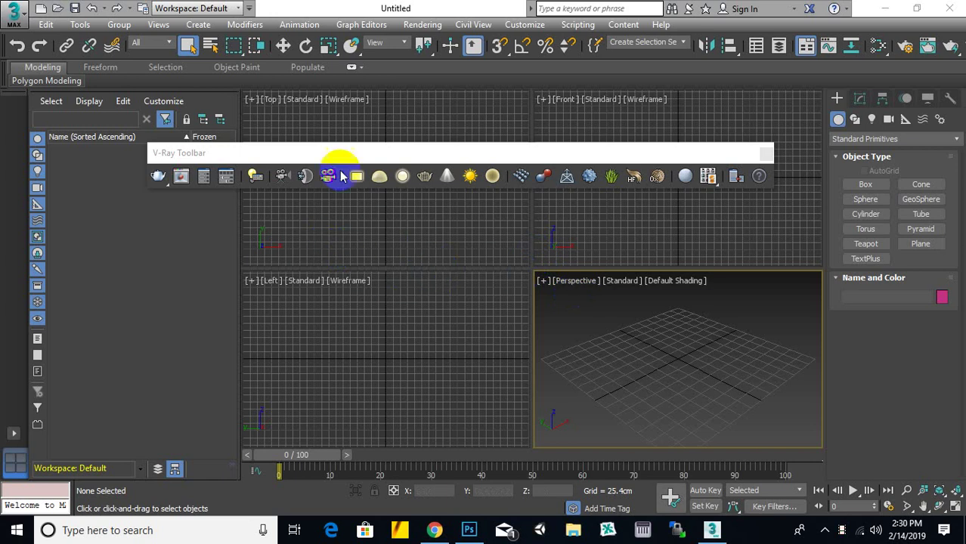
drag(423, 155, 405, 93)
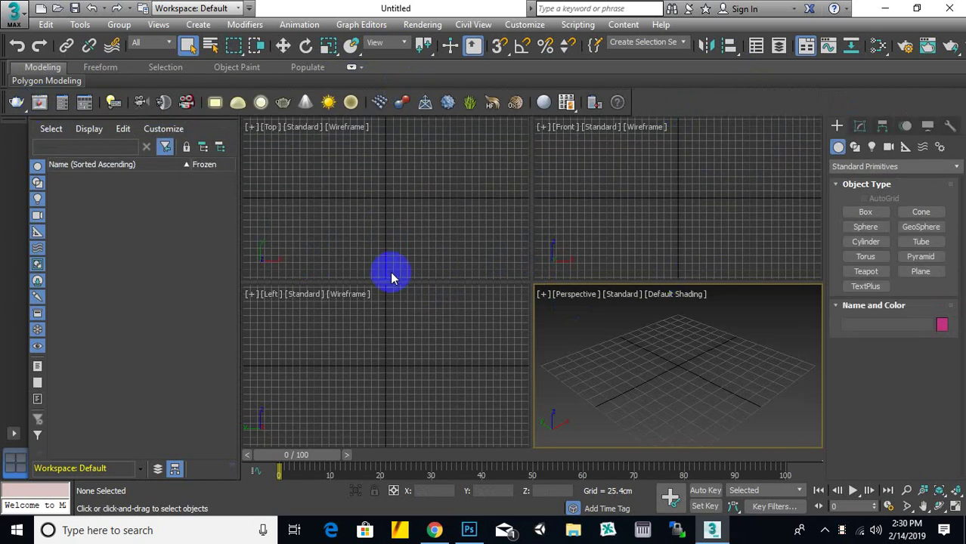
click(496, 274)
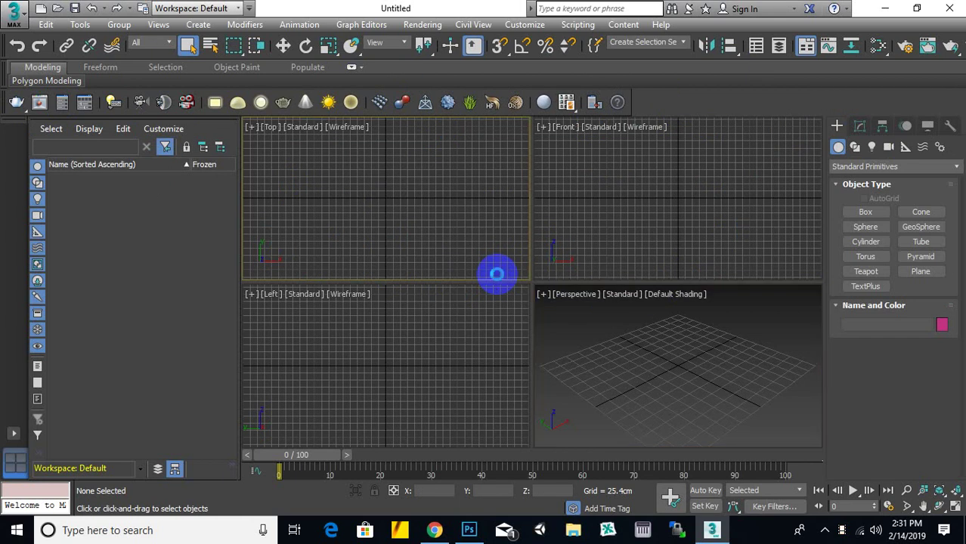
key(ctrl+s)
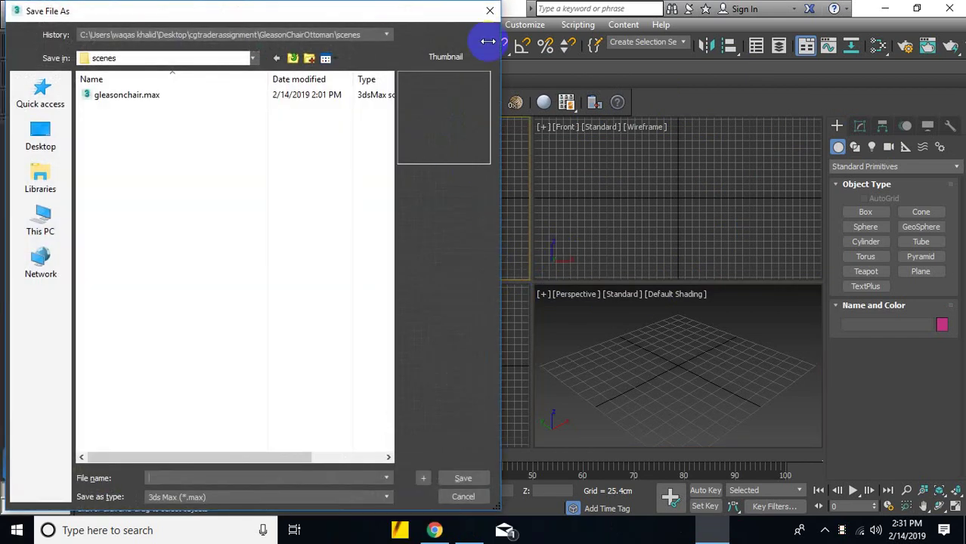
click(489, 14)
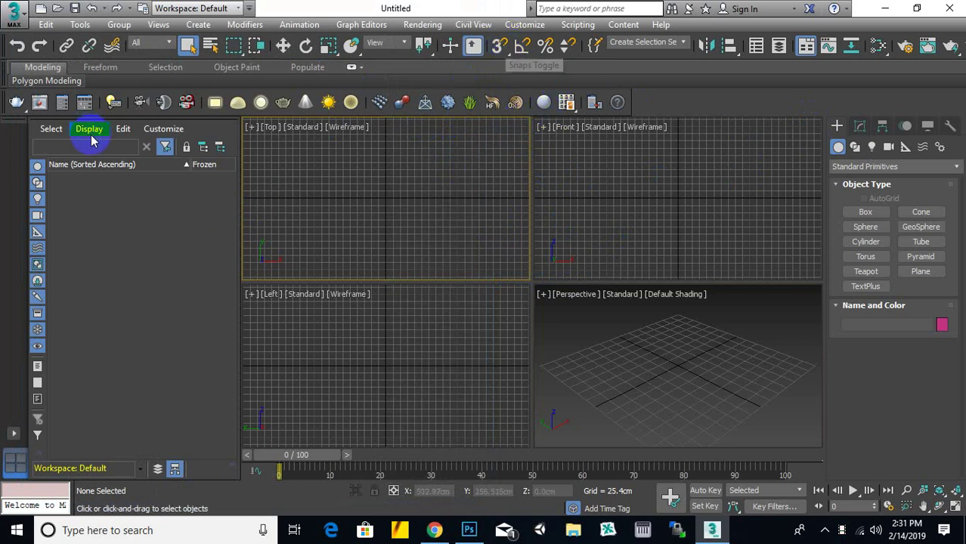
Step: Start a V-Ray test render of the empty scene, agree to make V-Ray the current renderer, and close the V-Ray frame buffer
click(16, 104)
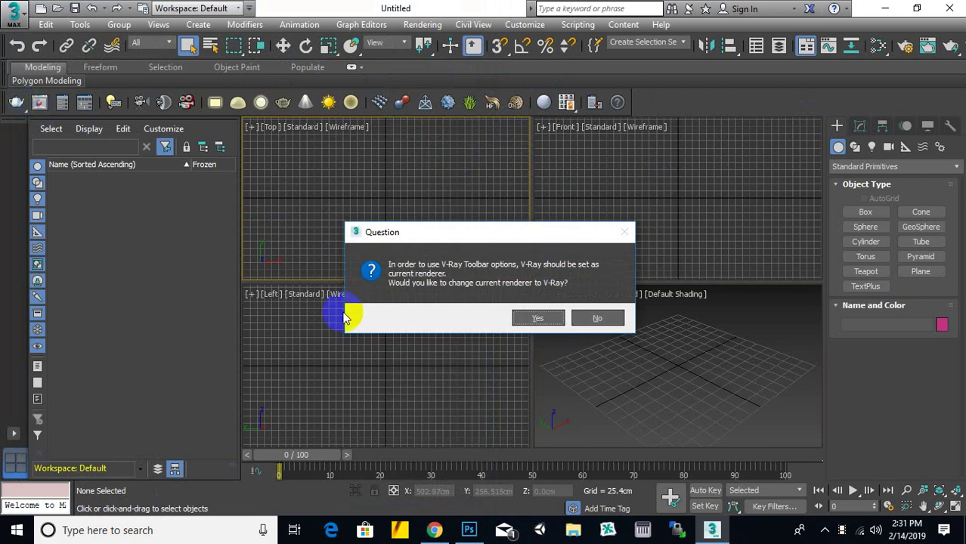
drag(423, 228, 429, 218)
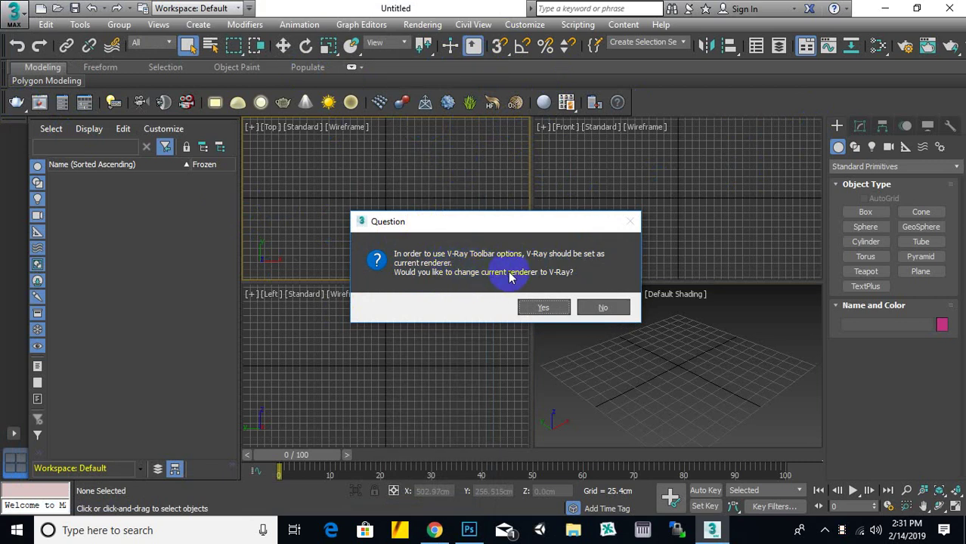
click(538, 306)
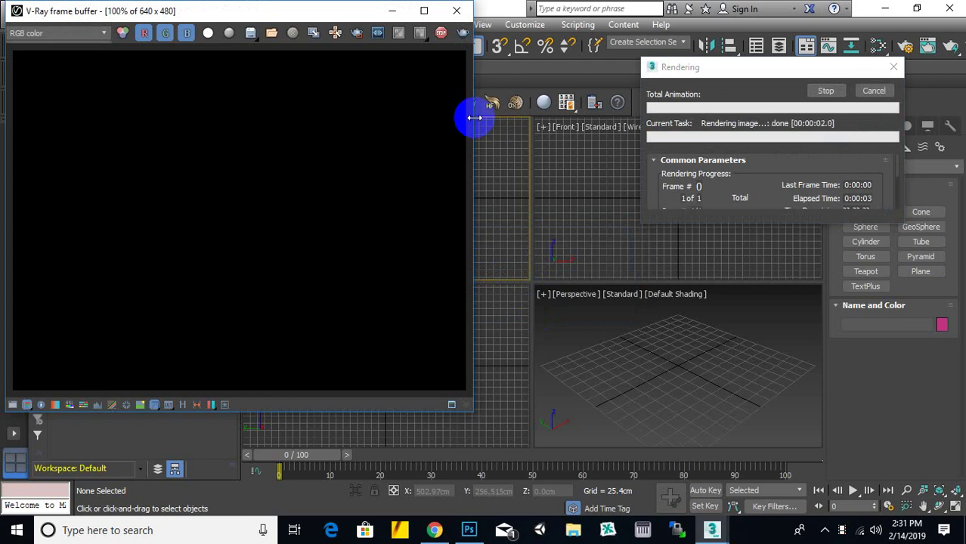
click(457, 12)
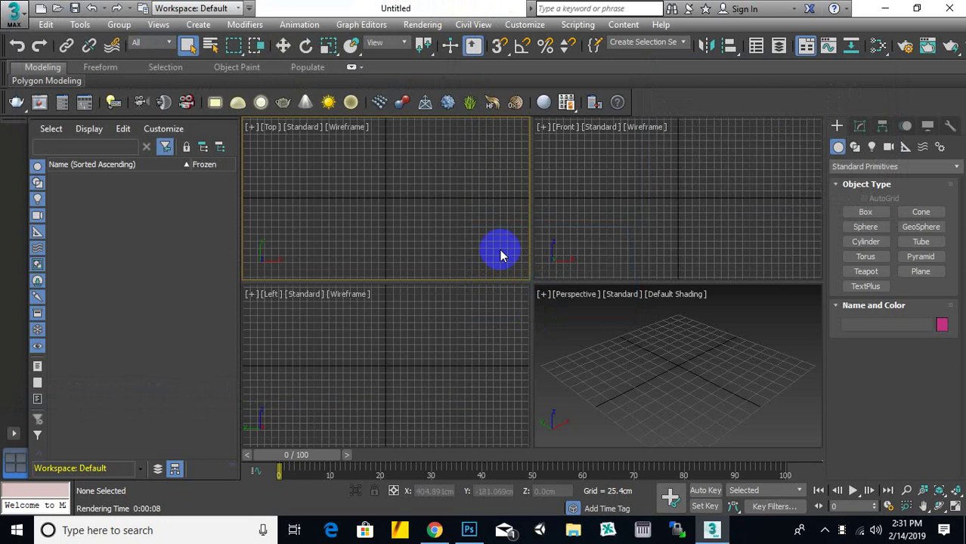
drag(501, 252, 489, 281)
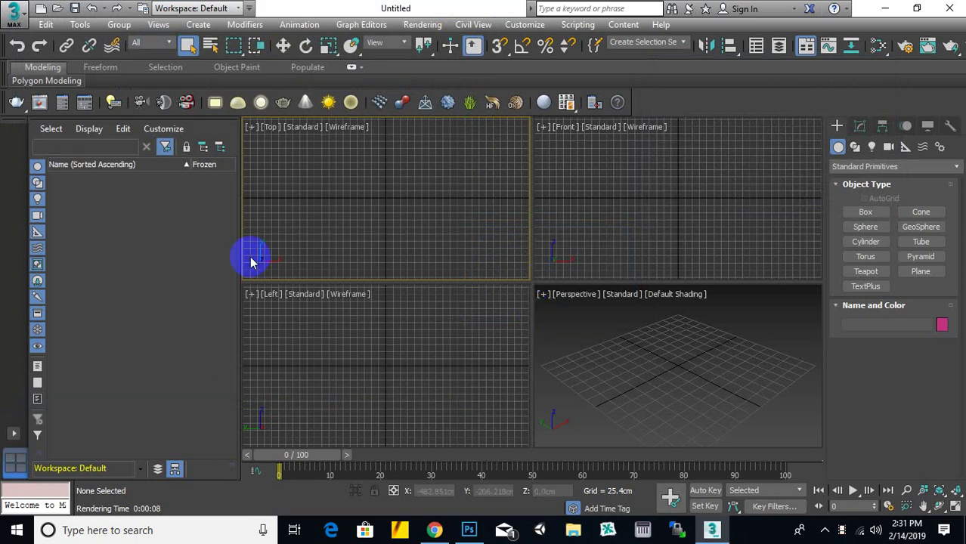